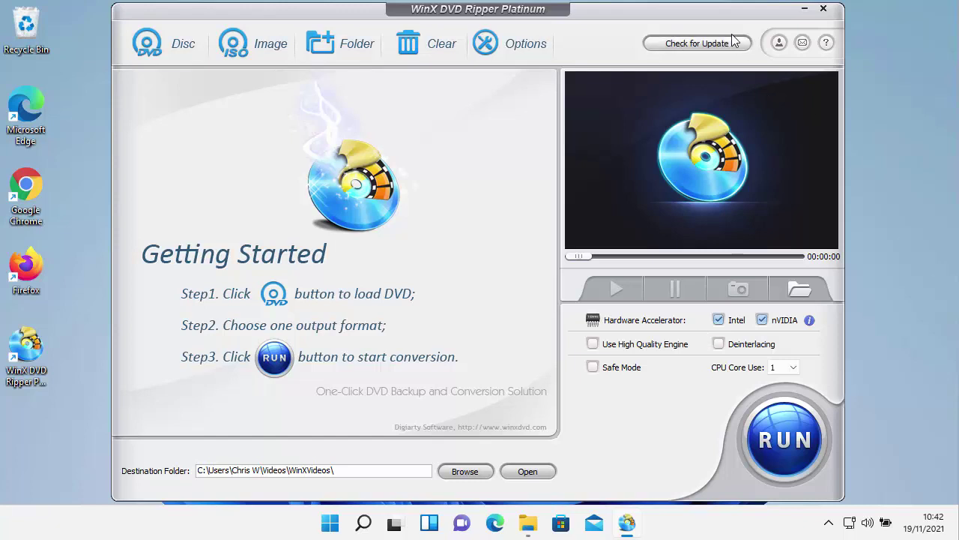
- Check for updates, then load the TOP_SECRET disc from drive D with Auto Detect
left_click(704, 48)
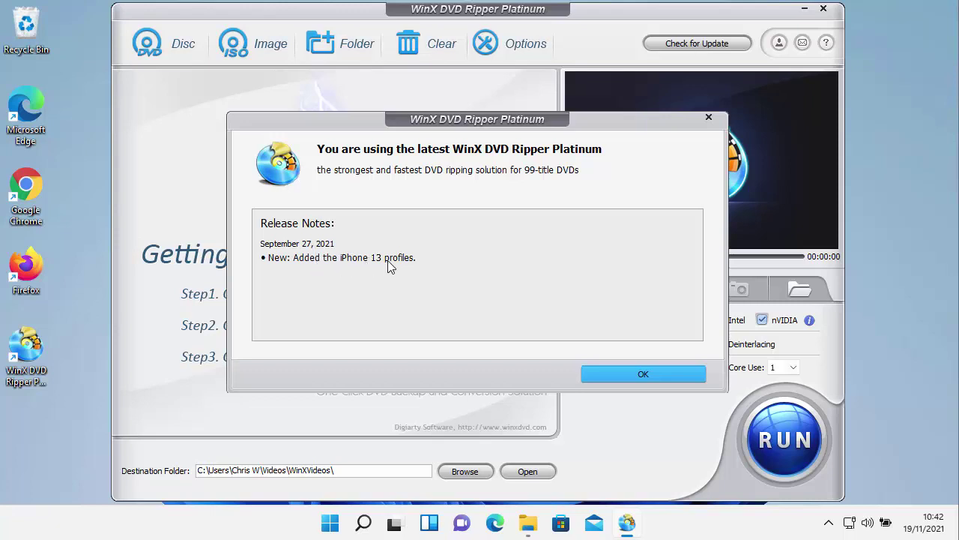
left_click(645, 374)
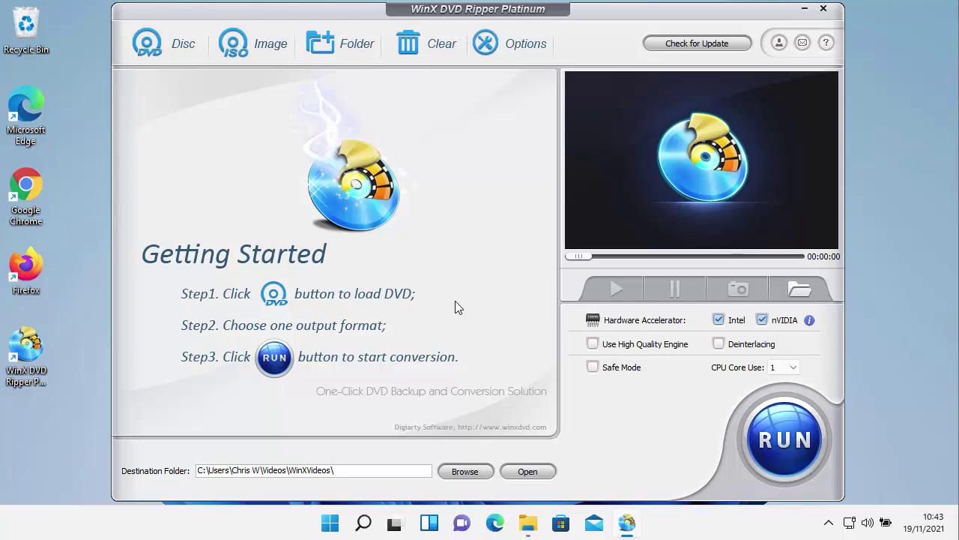
left_click(151, 45)
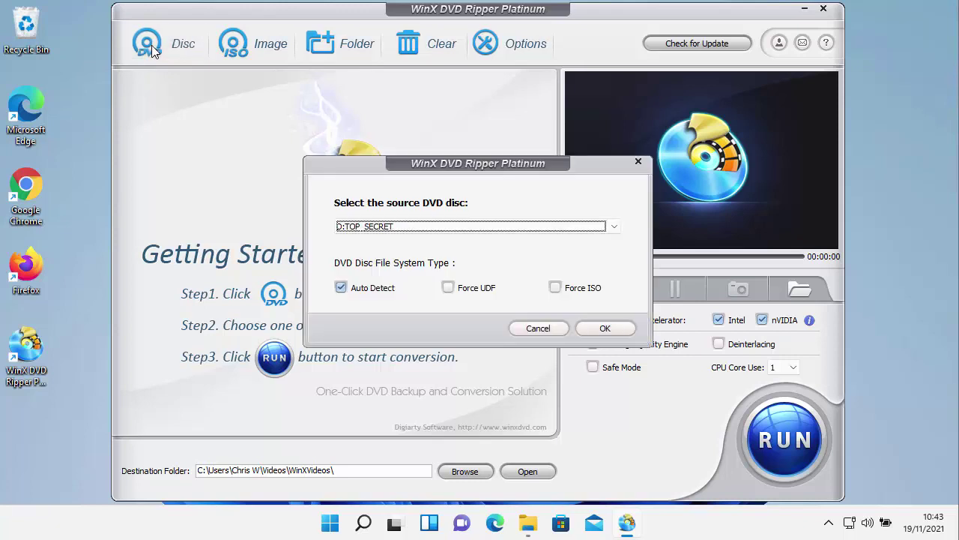
left_click(611, 328)
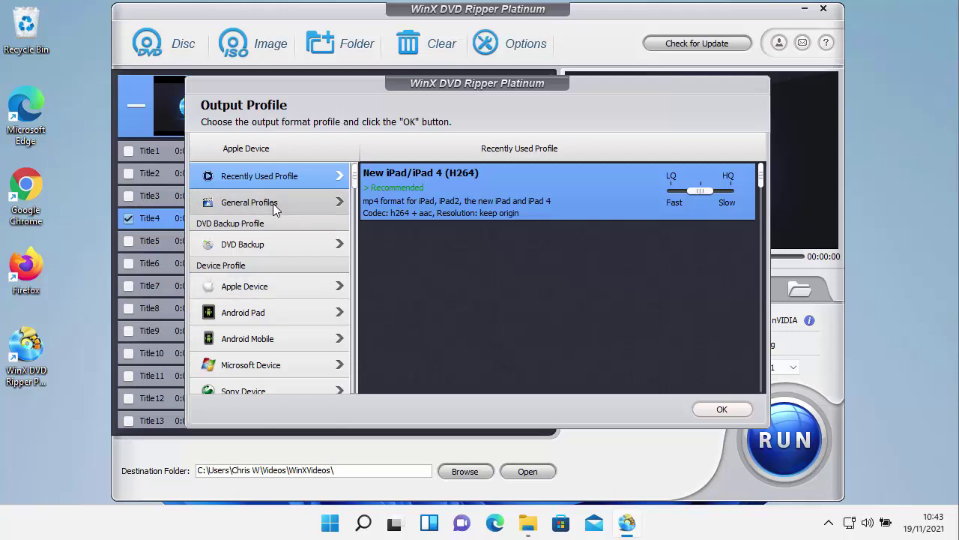
- Browse the General Profiles list, then view the four DVD Backup copy and clone options
left_click(251, 206)
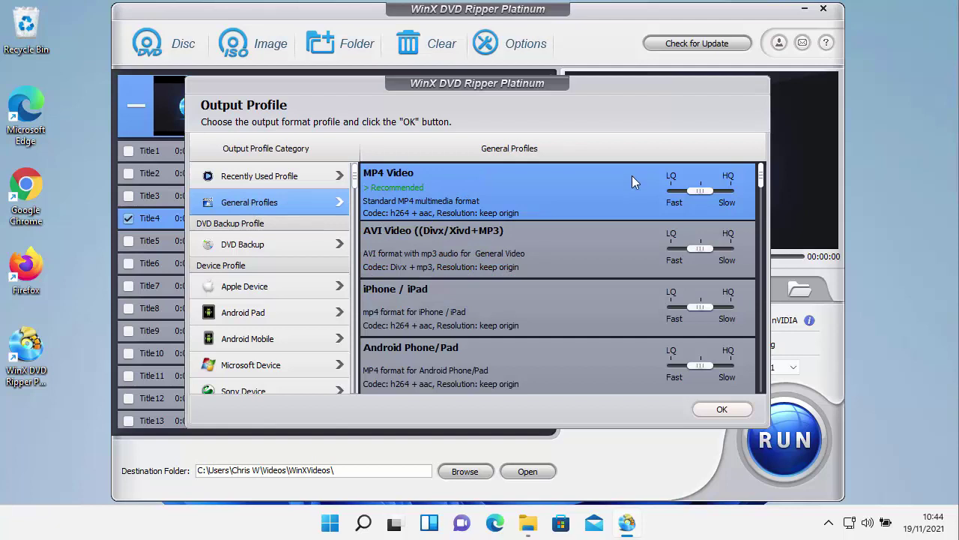
scroll(631, 176, "down", 2)
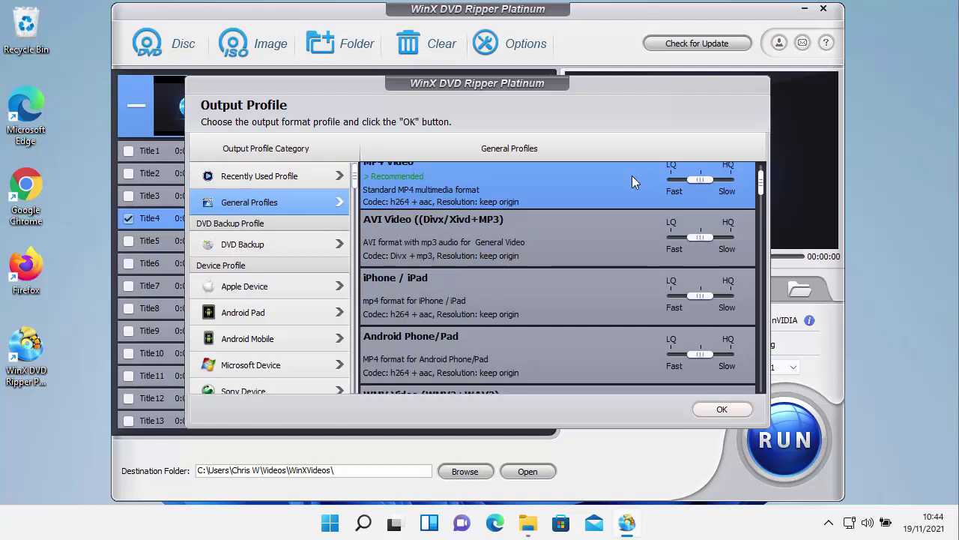
scroll(619, 254, "down", 5)
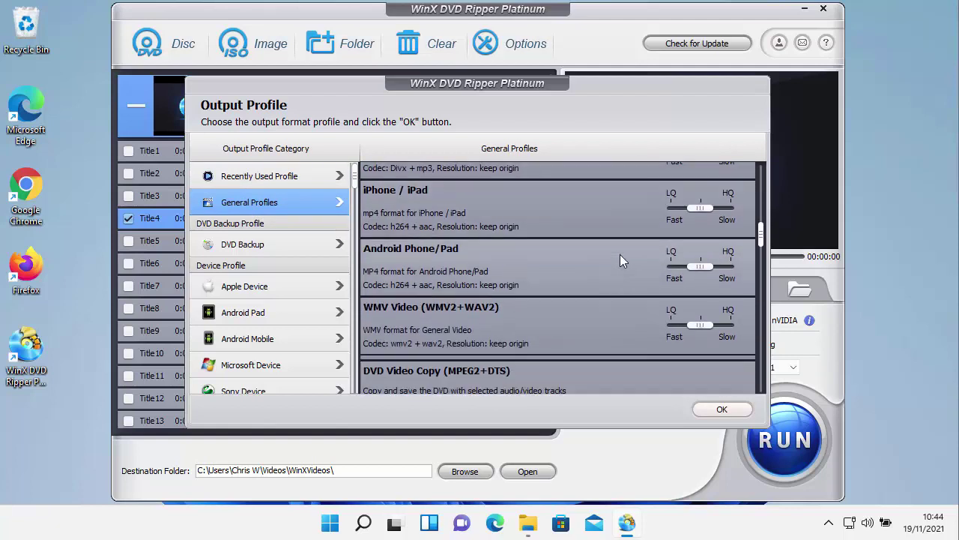
scroll(622, 253, "down", 6)
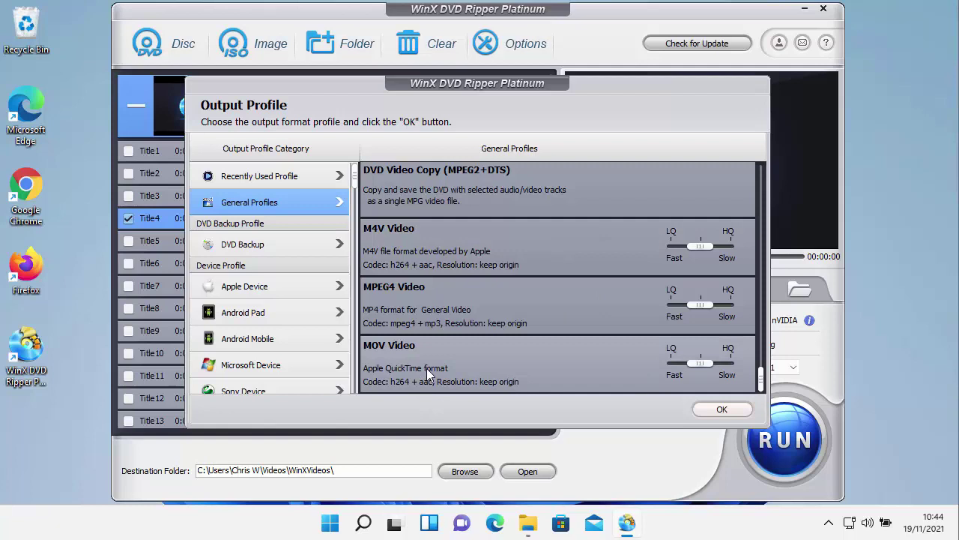
left_click(268, 241)
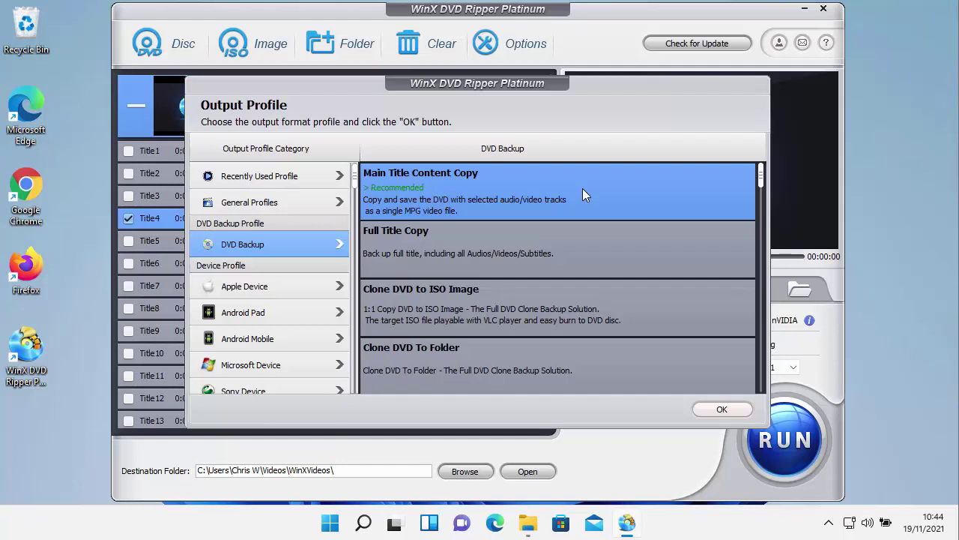
scroll(547, 281, "down", 1)
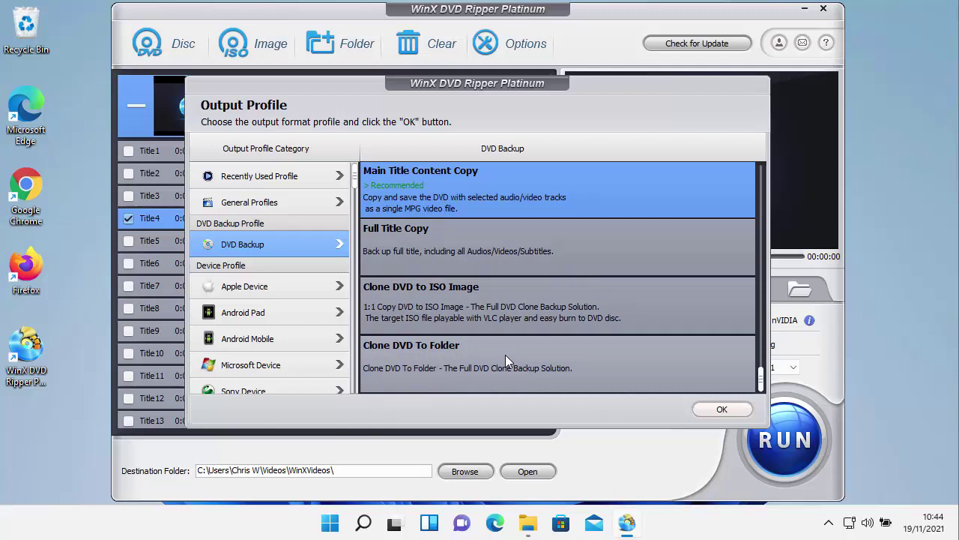
- Review the Apple Device, Android Pad and Android Mobile profiles, returning to categories each time
left_click(270, 285)
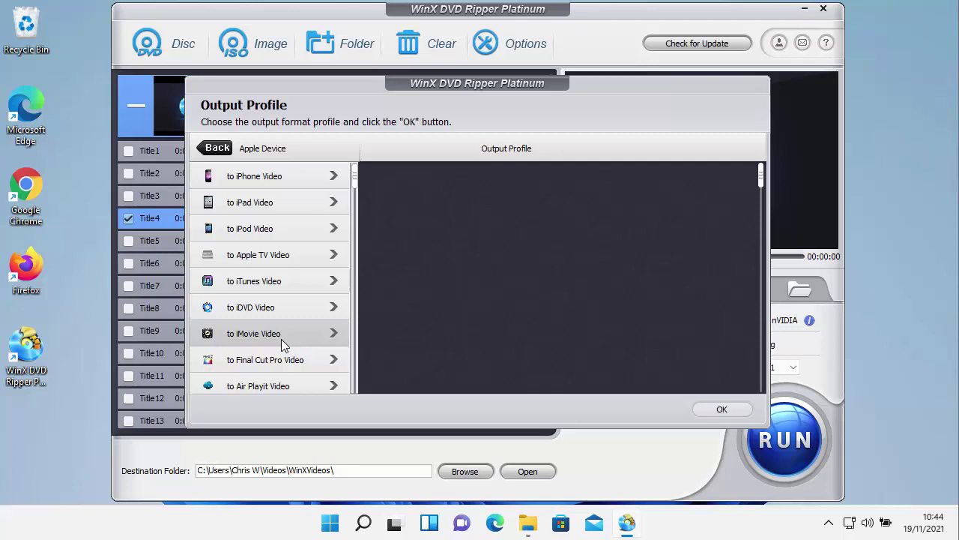
scroll(308, 357, "down", 1)
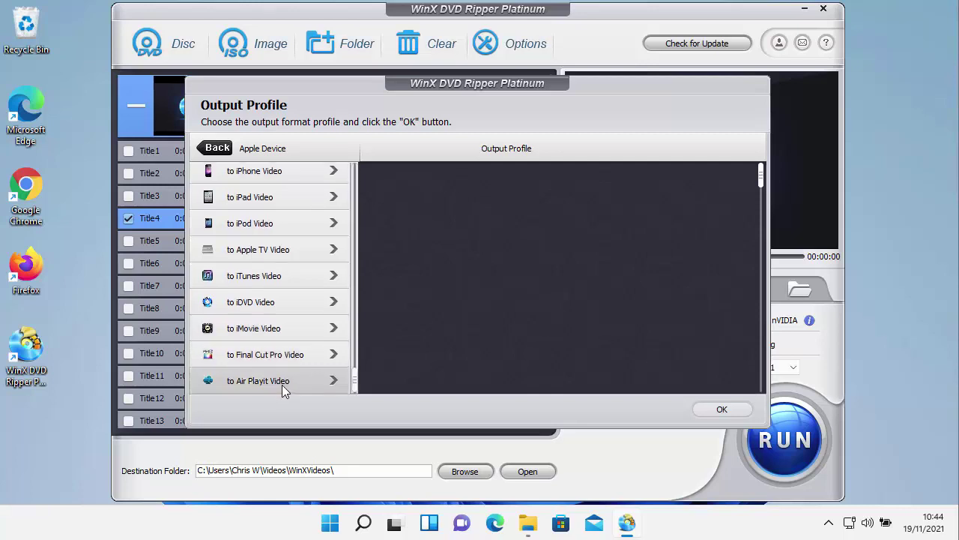
left_click(217, 148)
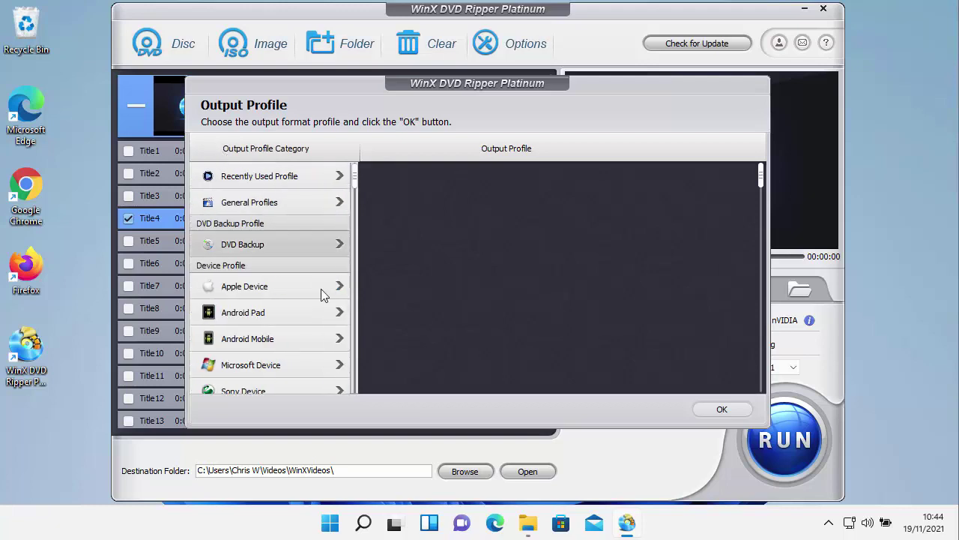
left_click(274, 312)
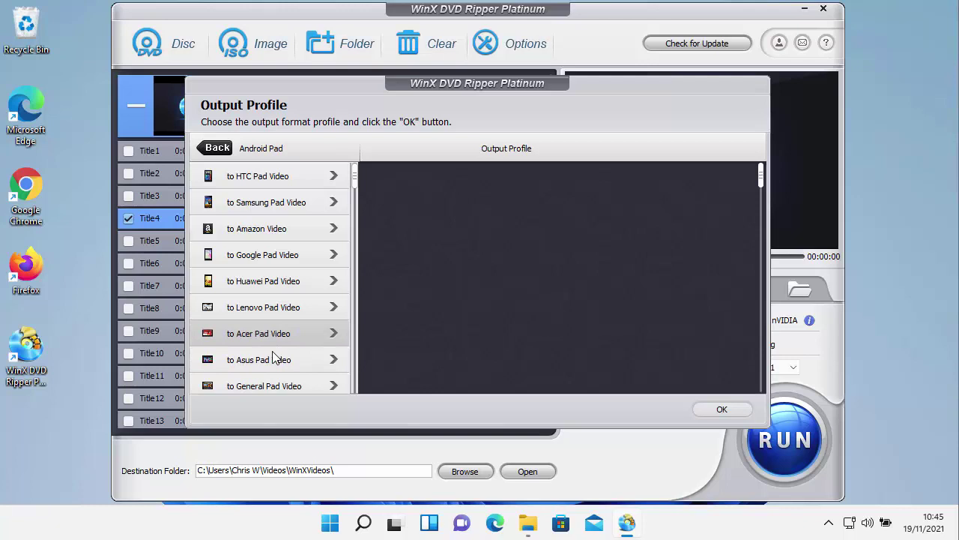
scroll(275, 374, "down", 1)
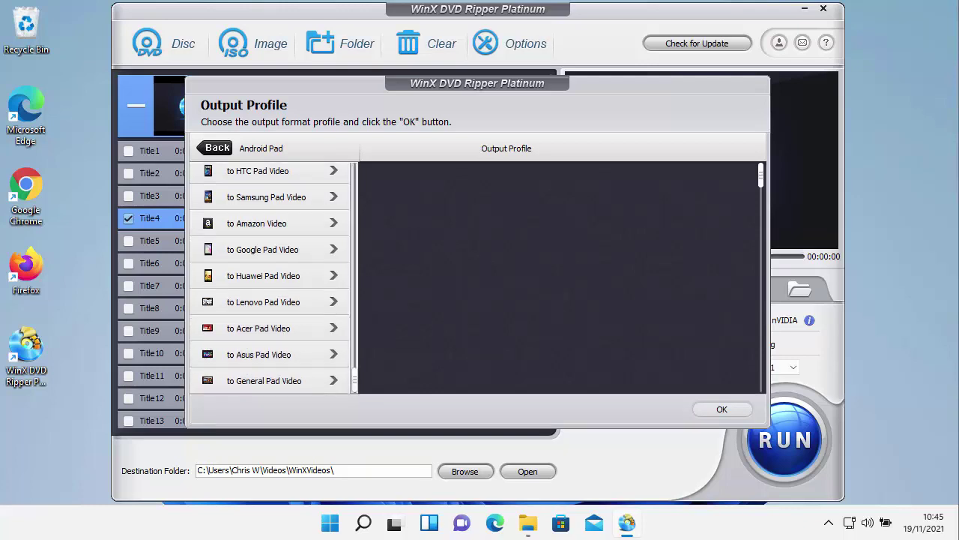
left_click(218, 148)
left_click(289, 338)
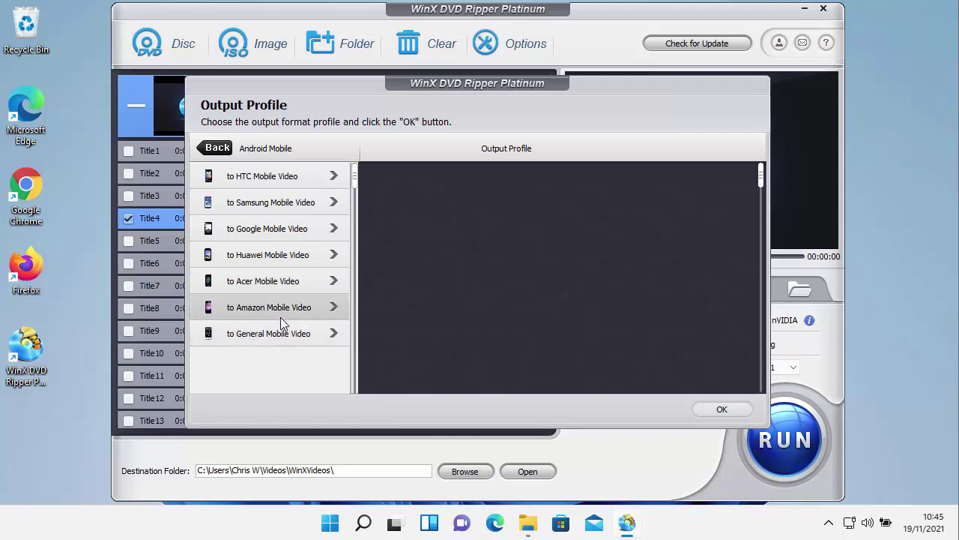
left_click(218, 149)
- Review the Microsoft Device, Sony Device and Other Devices profiles, returning to categories each time
left_click(247, 365)
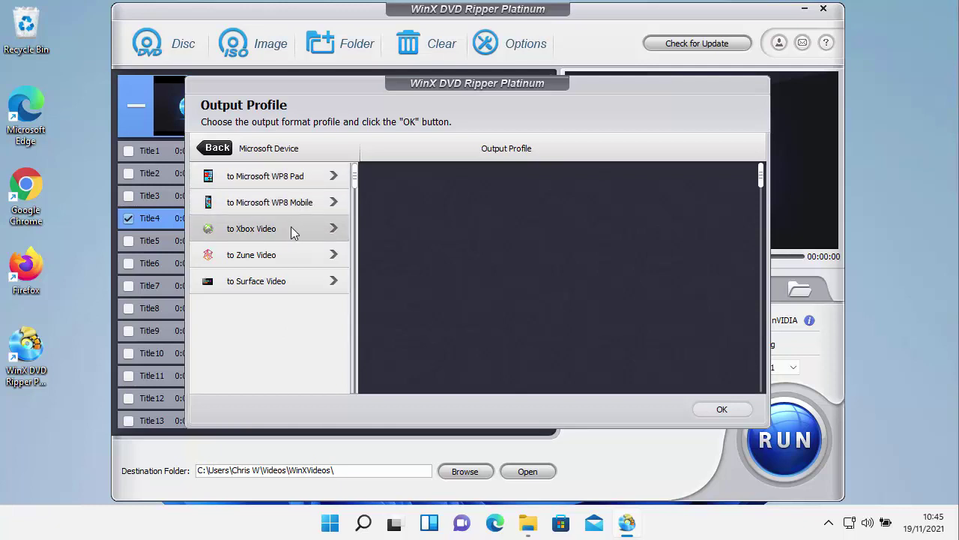
left_click(217, 148)
left_click(285, 358)
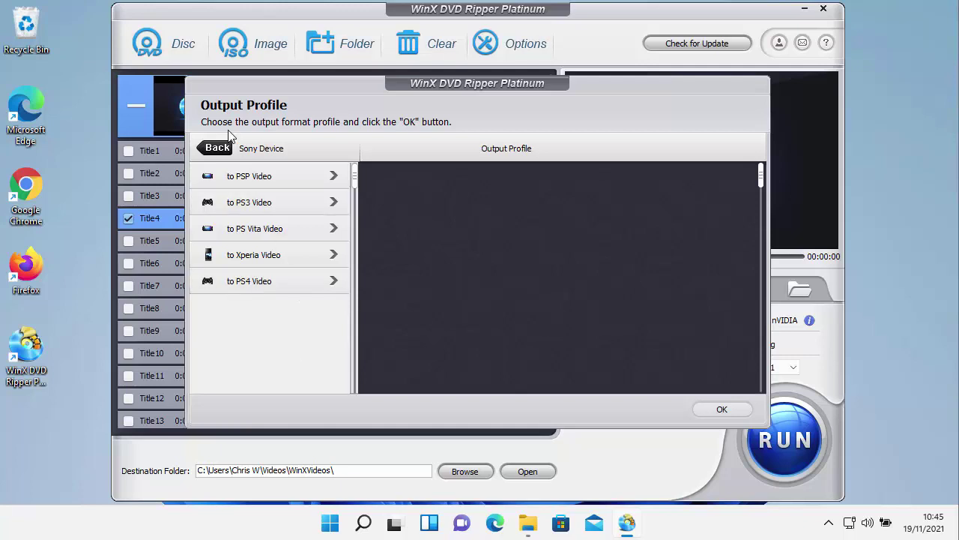
left_click(221, 148)
left_click(289, 363)
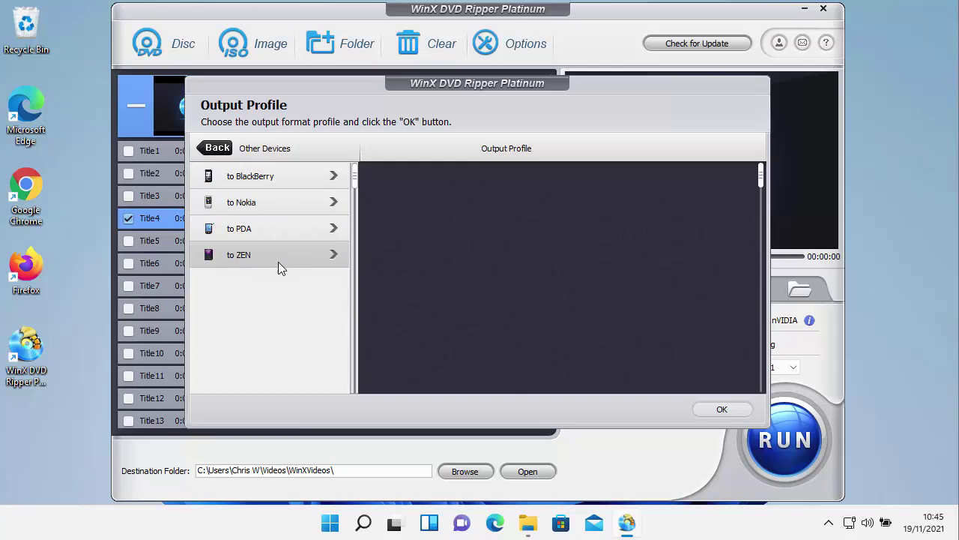
left_click(224, 147)
- Scroll past the web and common video categories to show the MP3, AAC and AC3/DTS Music profiles
scroll(276, 276, "down", 1)
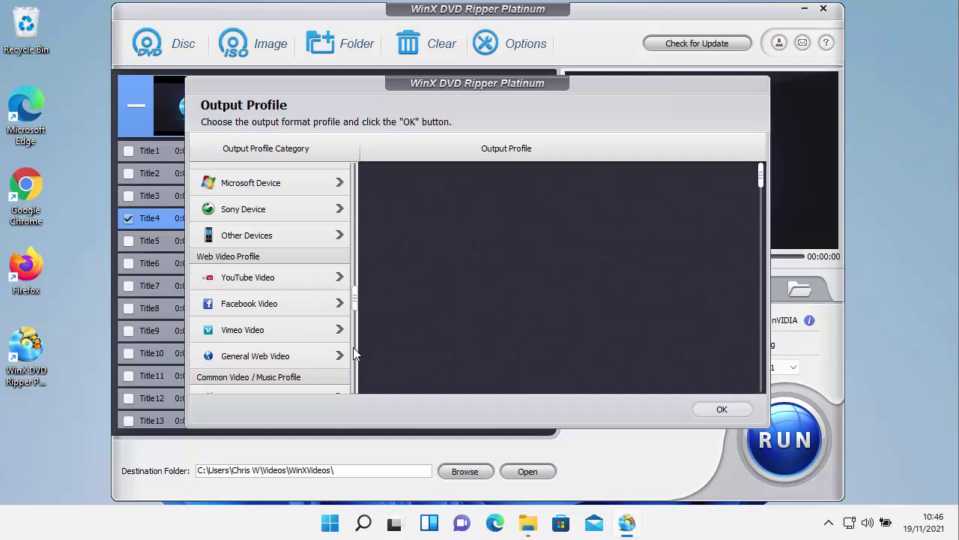
scroll(291, 364, "down", 3)
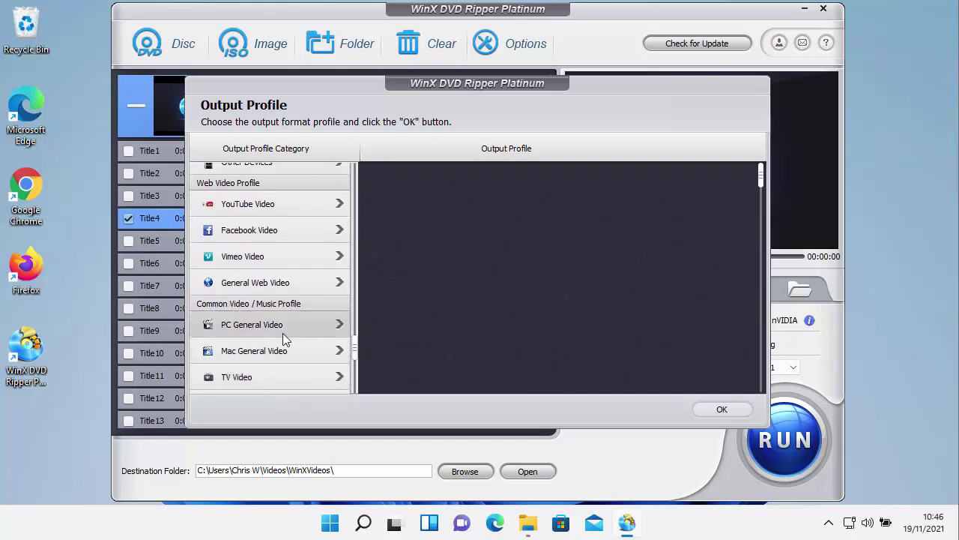
scroll(273, 352, "down", 2)
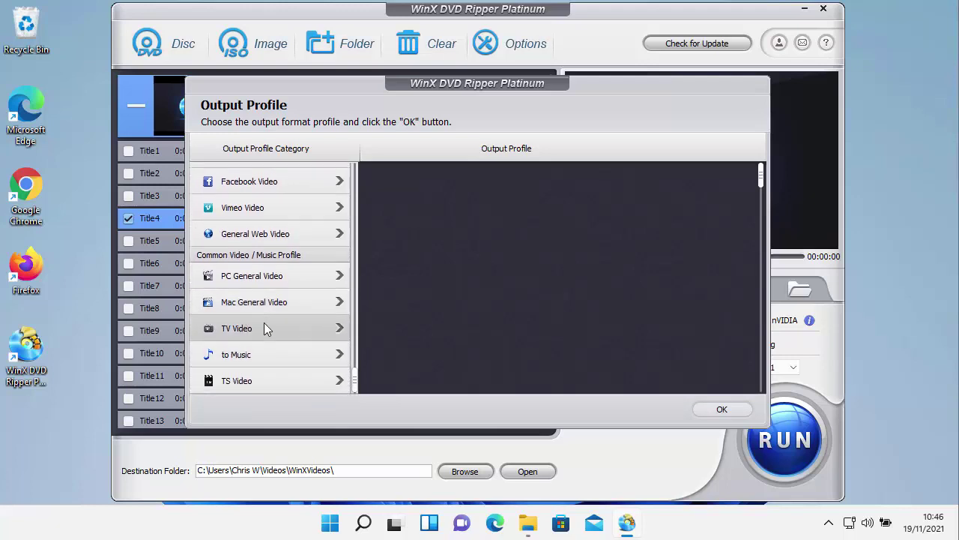
left_click(285, 367)
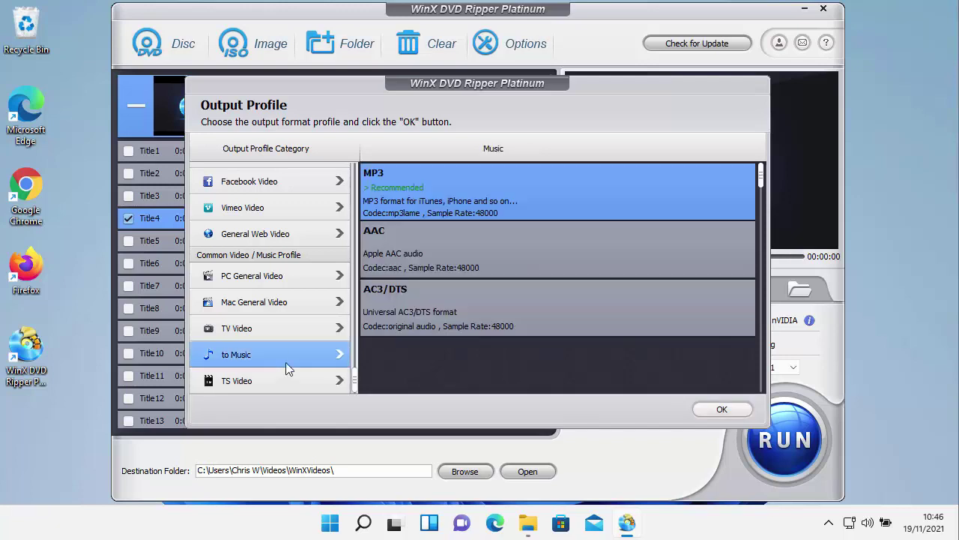
scroll(308, 352, "up", 10)
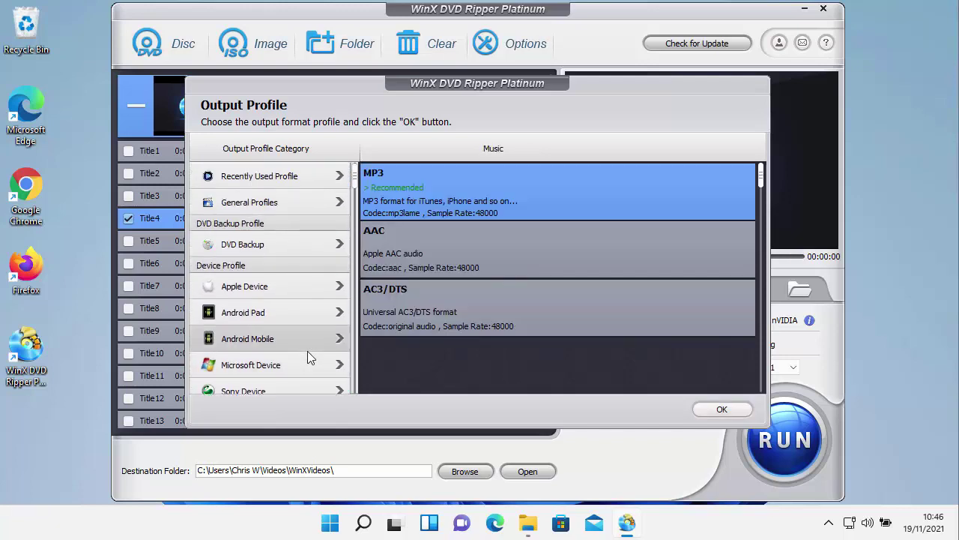
- Choose New iPad/iPad 4 (H264) under Apple Device > iPad Video and confirm it
left_click(275, 292)
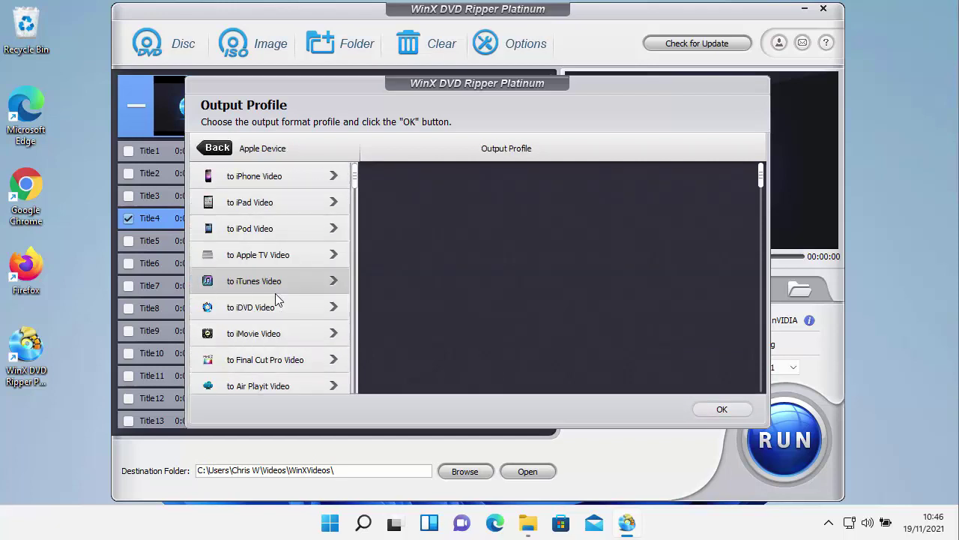
left_click(293, 203)
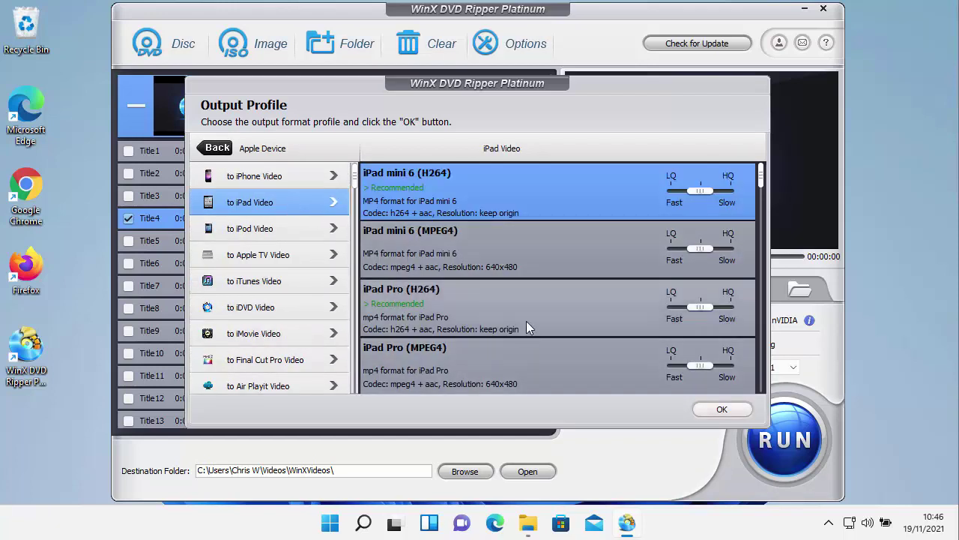
scroll(527, 324, "down", 2)
scroll(527, 324, "down", 4)
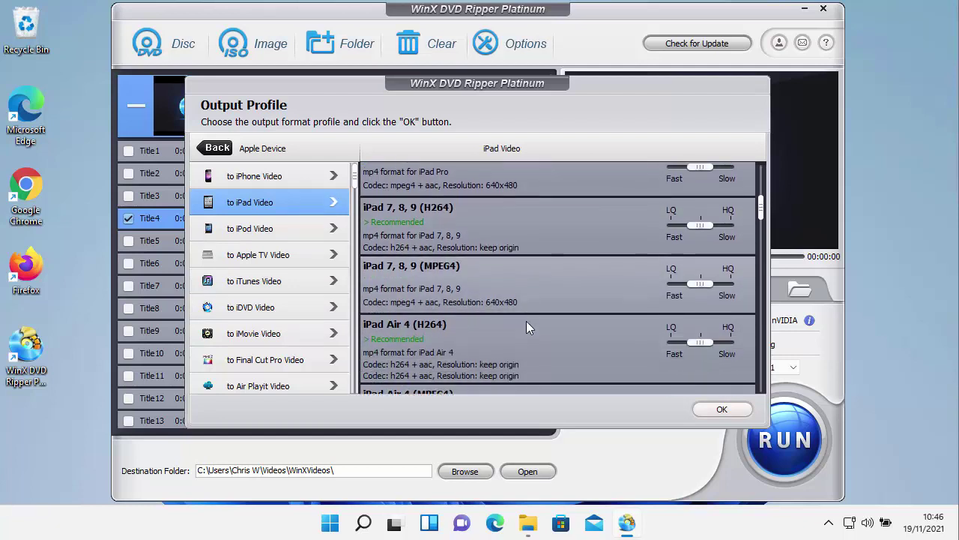
scroll(526, 327, "down", 3)
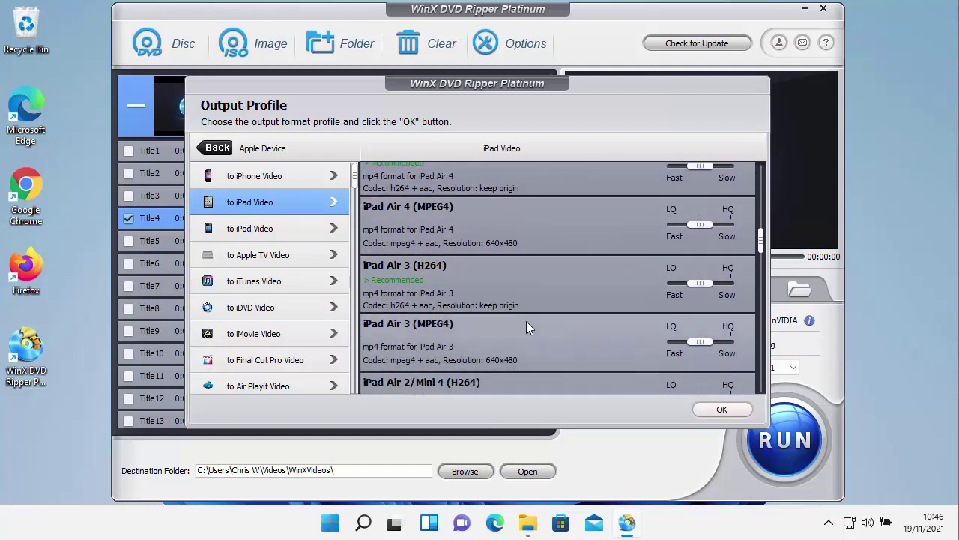
scroll(526, 324, "down", 4)
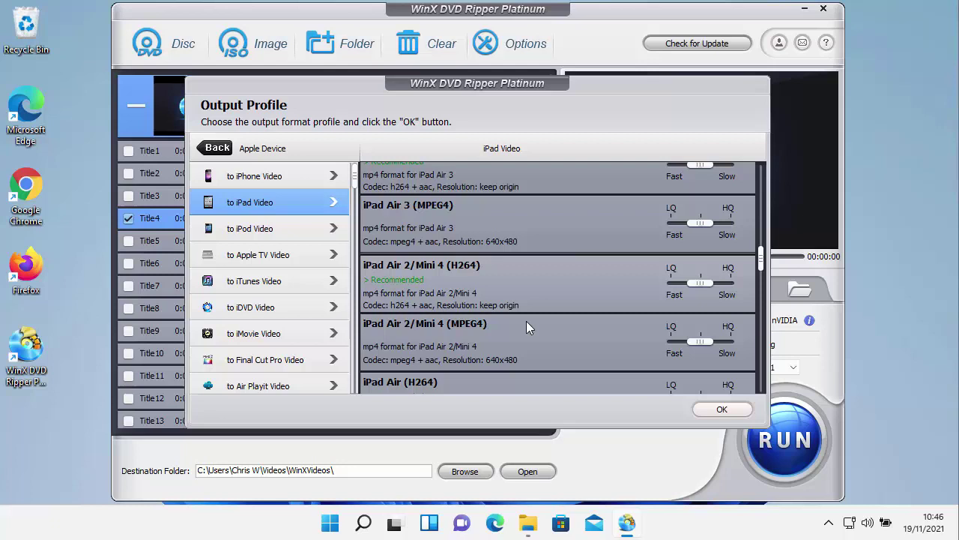
scroll(526, 328, "down", 4)
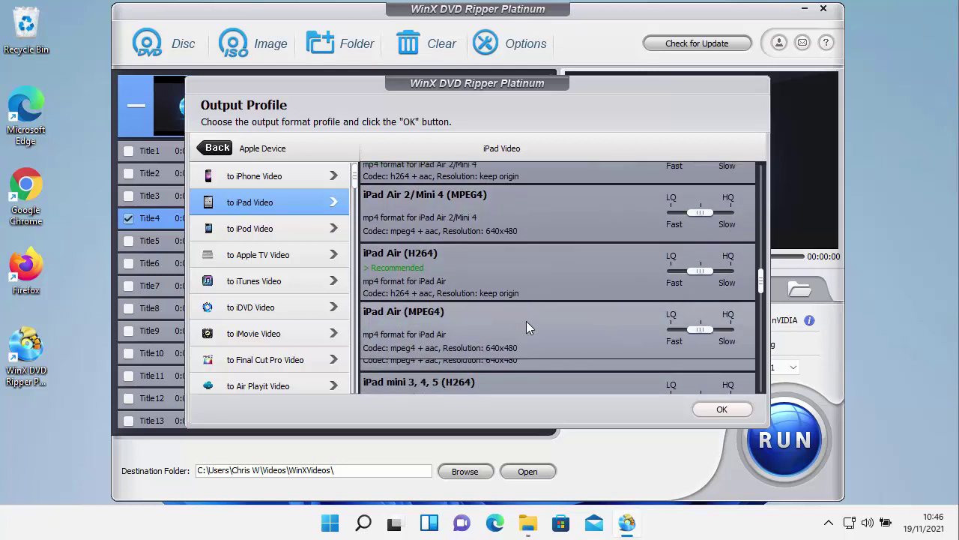
scroll(527, 327, "down", 5)
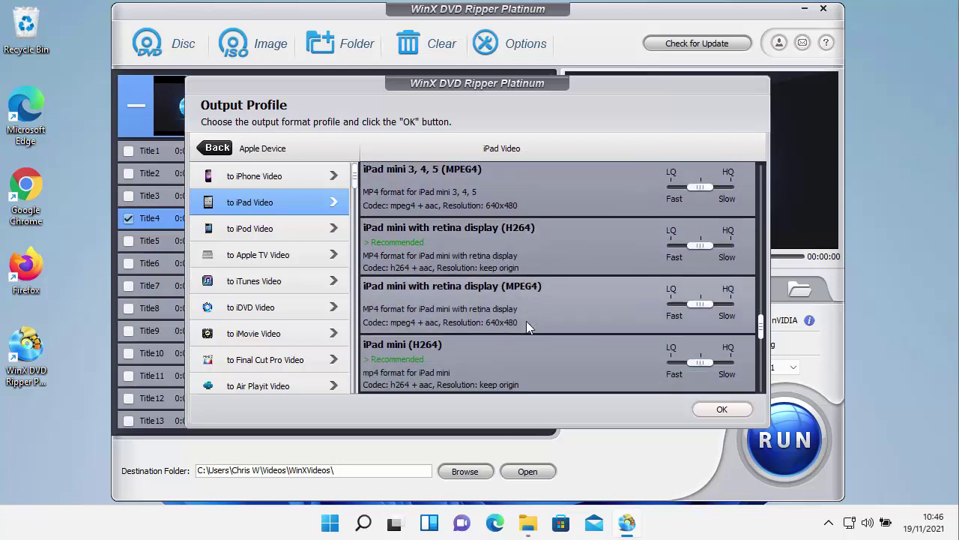
scroll(526, 328, "down", 1)
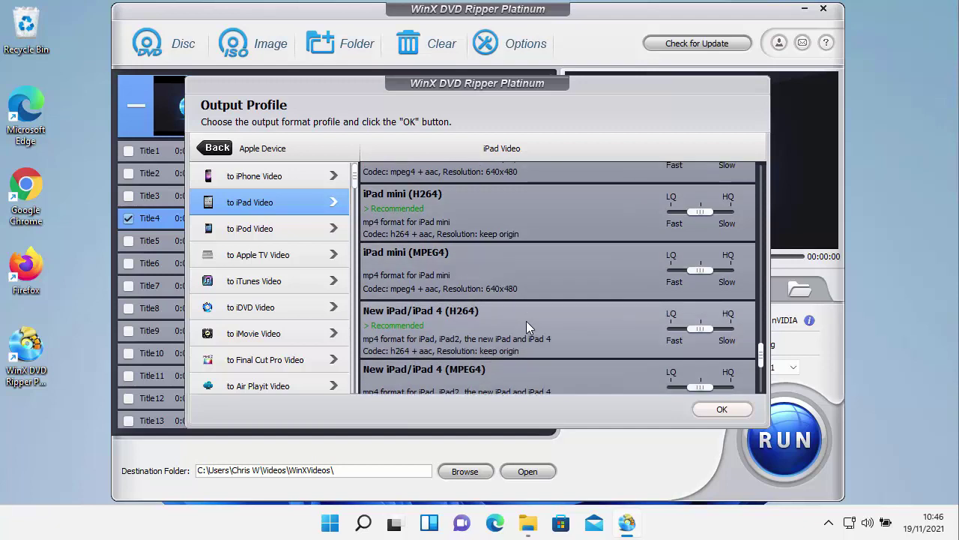
scroll(600, 338, "down", 1)
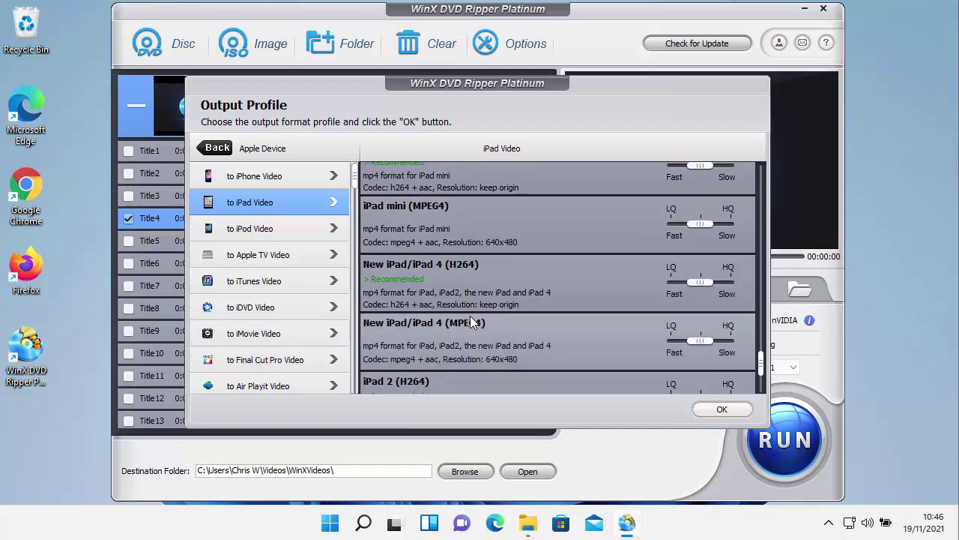
left_click(464, 275)
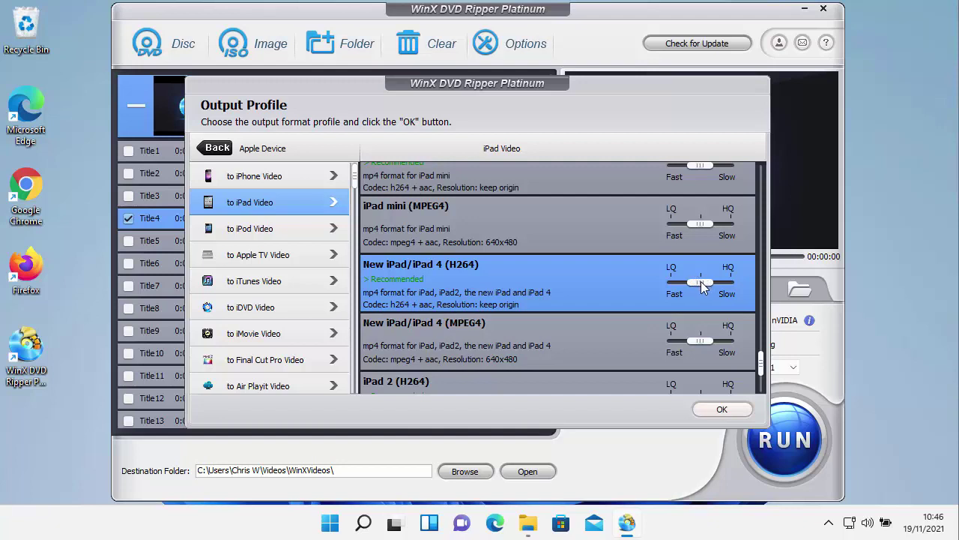
mouse_move(701, 287)
left_mouse_down()
mouse_move(679, 287)
mouse_move(732, 285)
mouse_move(700, 287)
left_mouse_up()
left_click(722, 410)
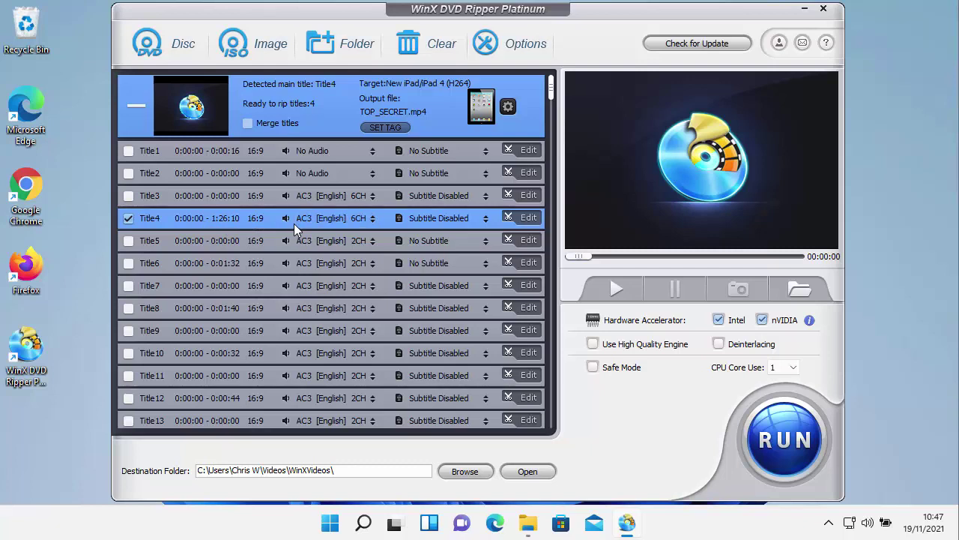
- Set Title4's audio track to AC3 [English] 2CH, briefly trying 6CH before settling
left_click(371, 219)
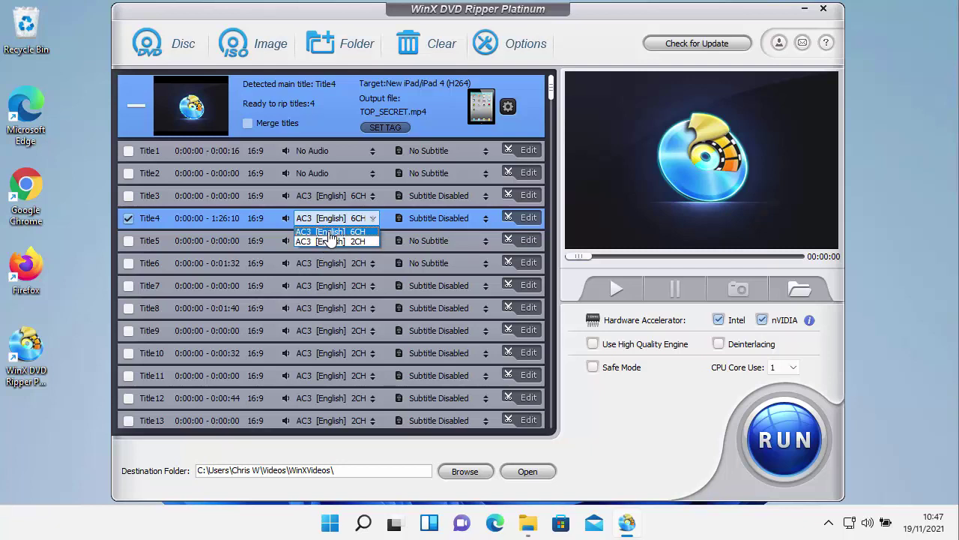
left_click(326, 243)
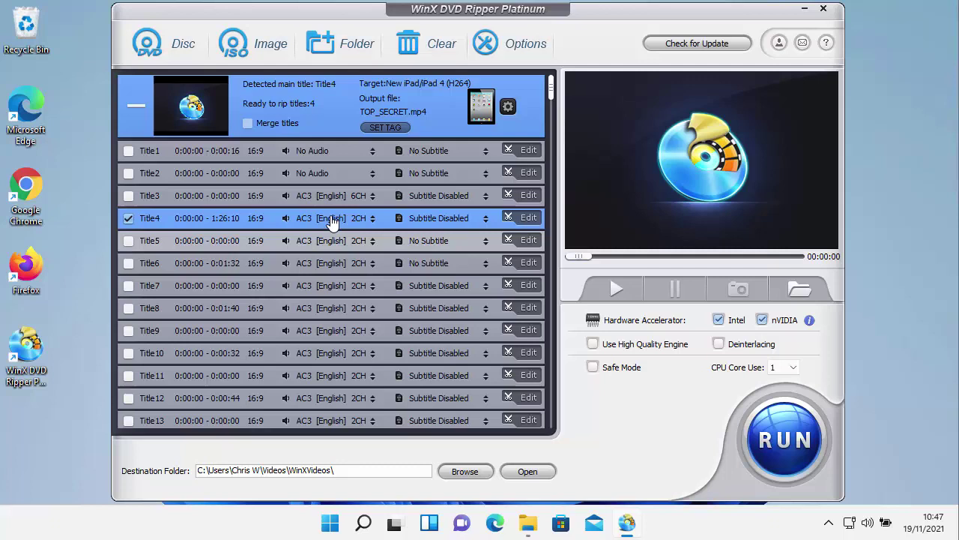
left_click(330, 219)
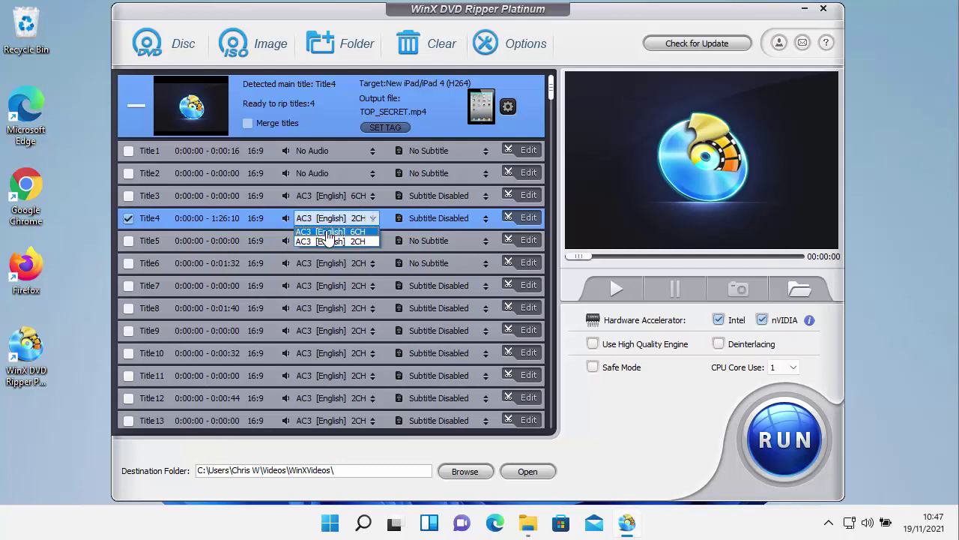
left_click(337, 231)
left_click(347, 222)
left_click(347, 240)
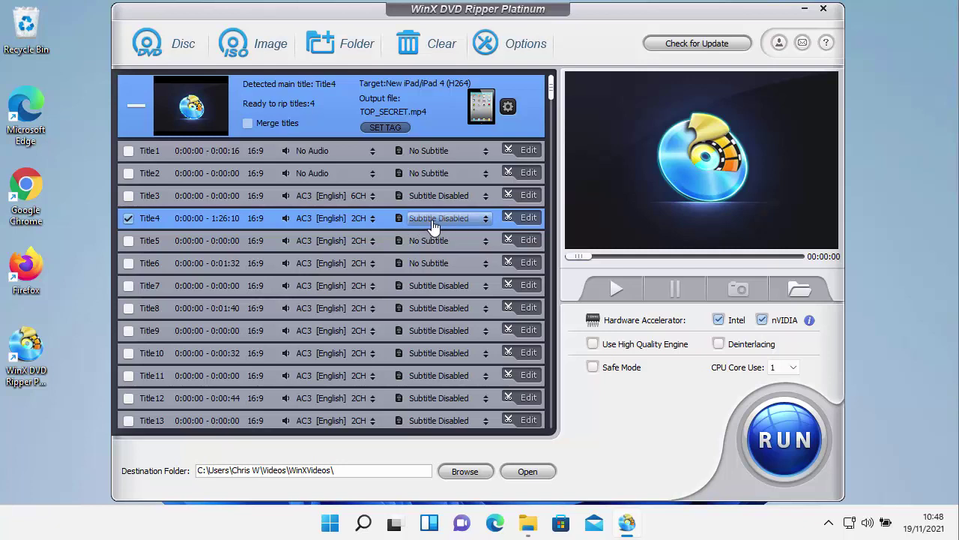
- Change Title4's subtitles from Subtitle Disabled to Forced Subtitle
left_click(457, 221)
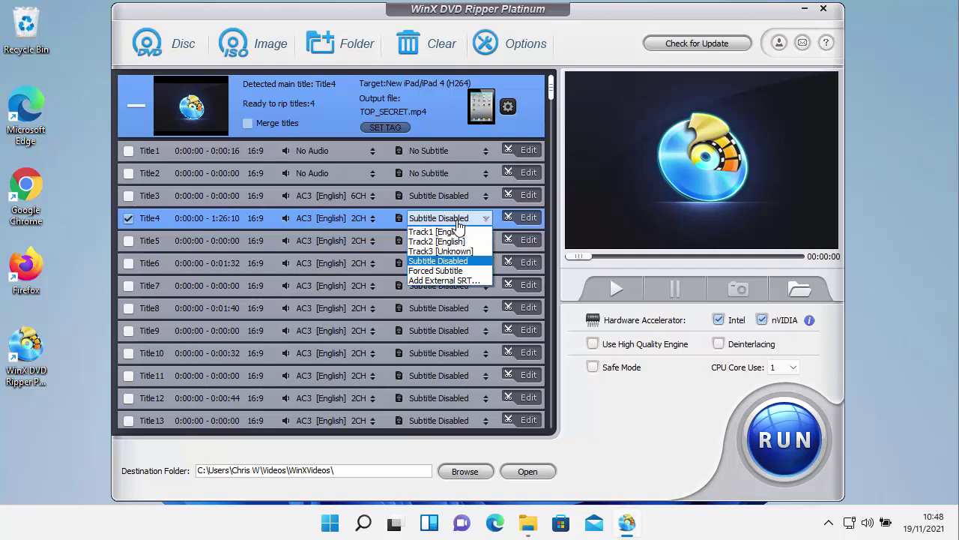
left_click(476, 271)
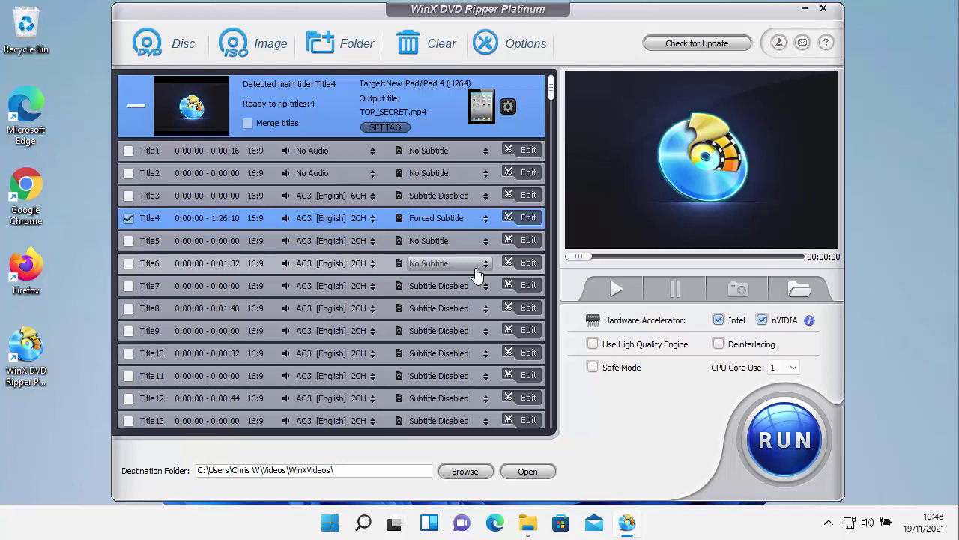
left_click(529, 218)
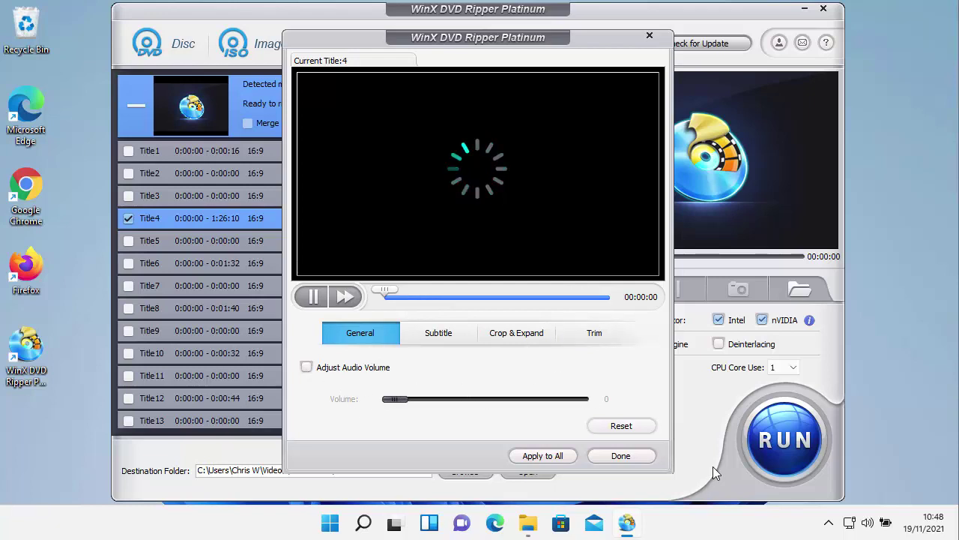
left_click(619, 455)
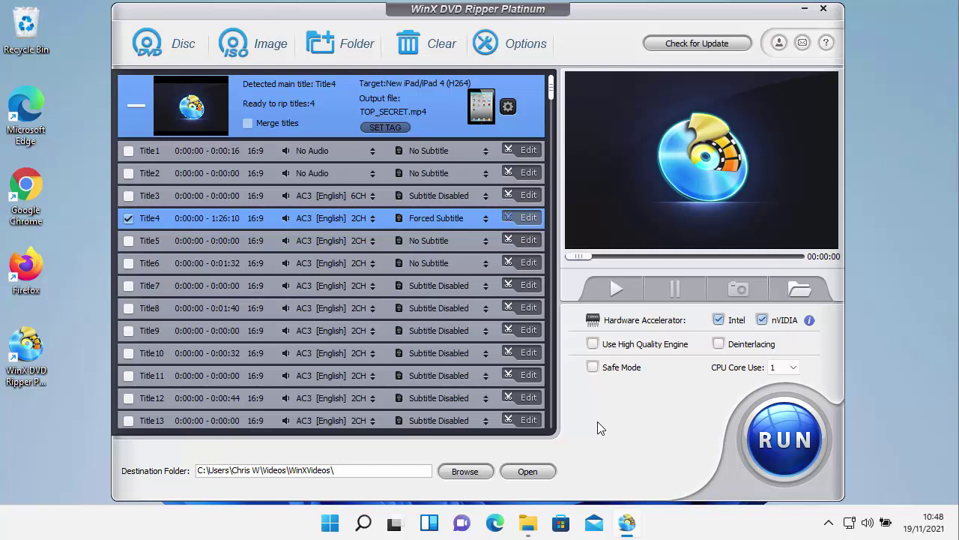
- Run the rip of Title4, acknowledge 'All jobs have been completed', and close the ripper
left_click(785, 438)
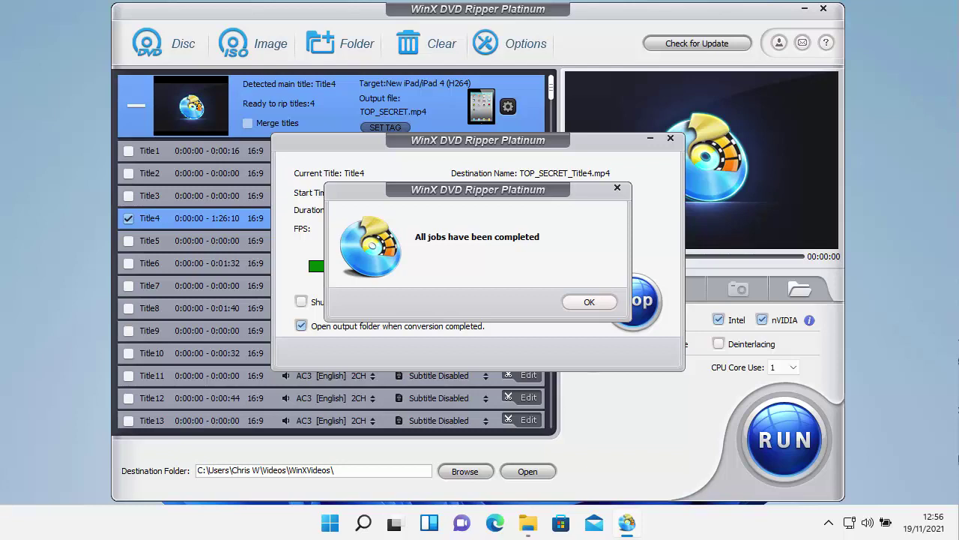
left_click(590, 303)
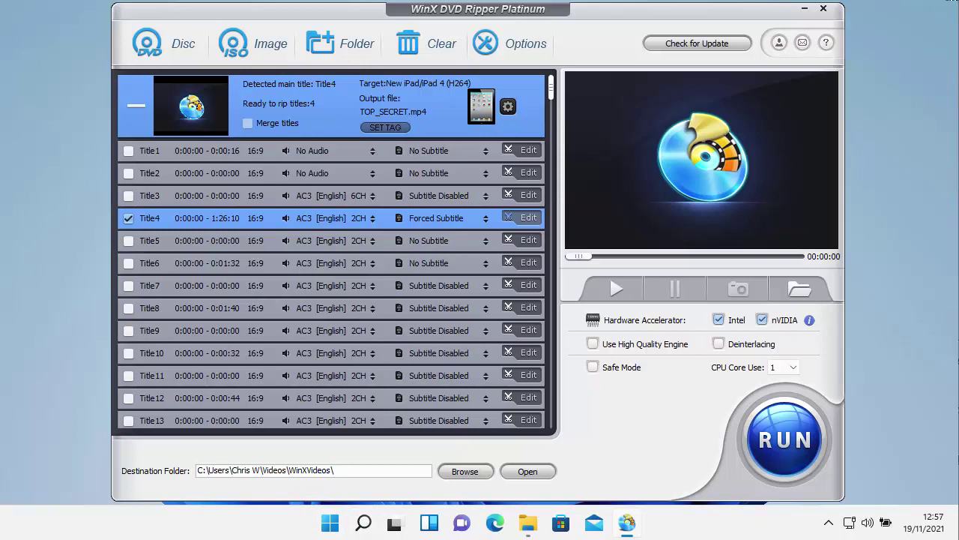
left_click(825, 9)
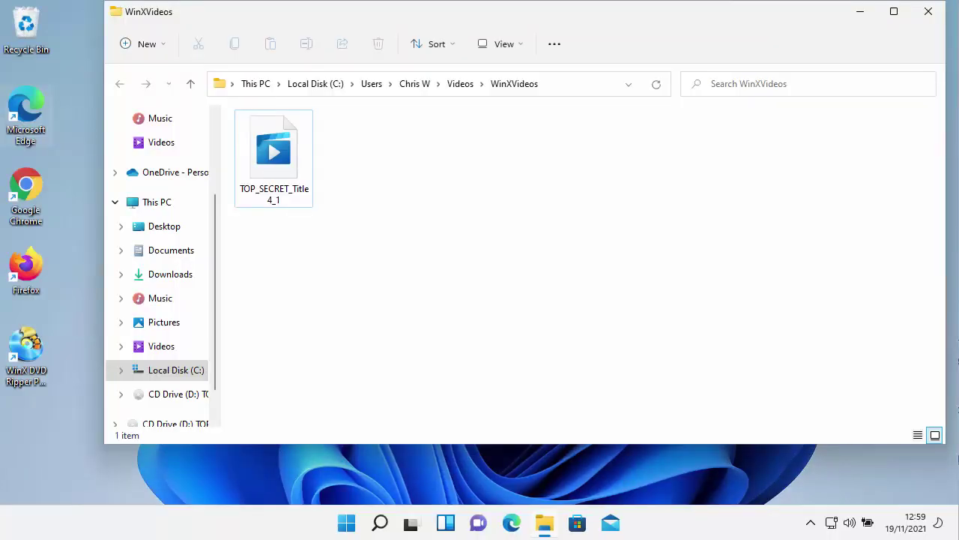
- Close the output folder, then open Videos > WinXVideos in File Explorer to find TOP_SECRET_Title4_1
left_click(928, 12)
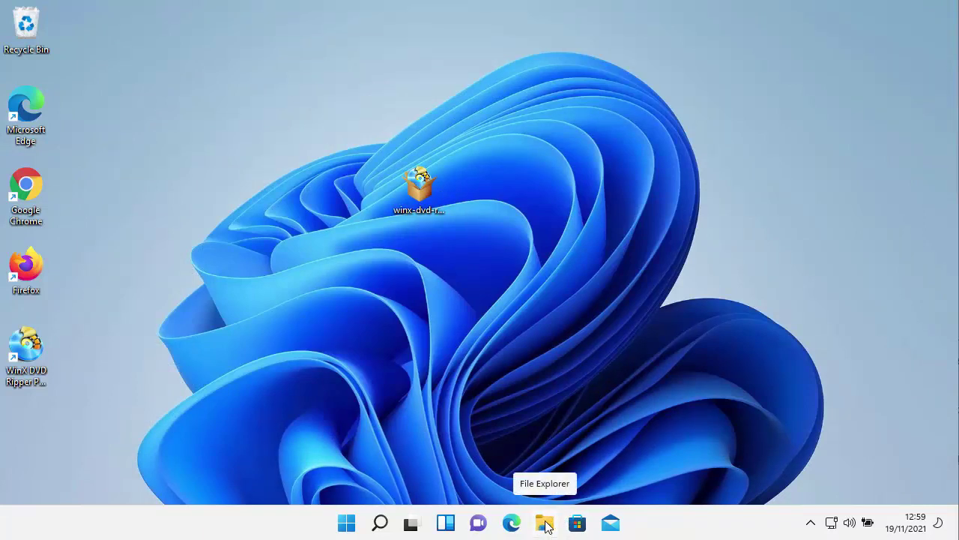
left_click(545, 524)
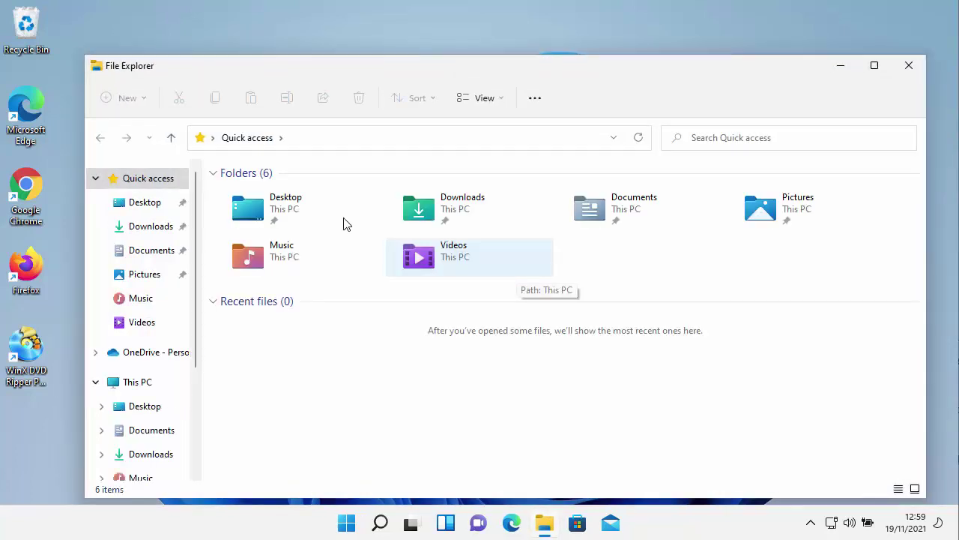
left_click(140, 329)
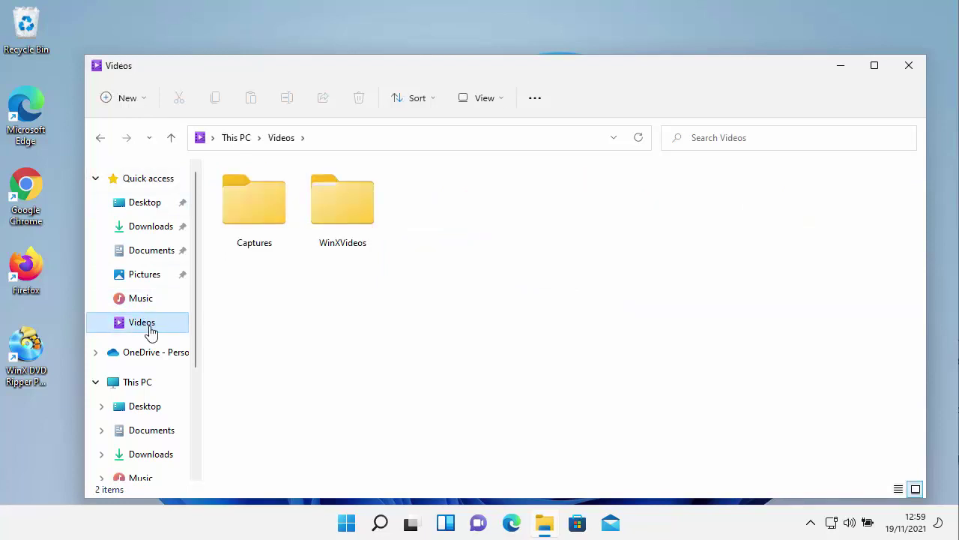
double_click(327, 196)
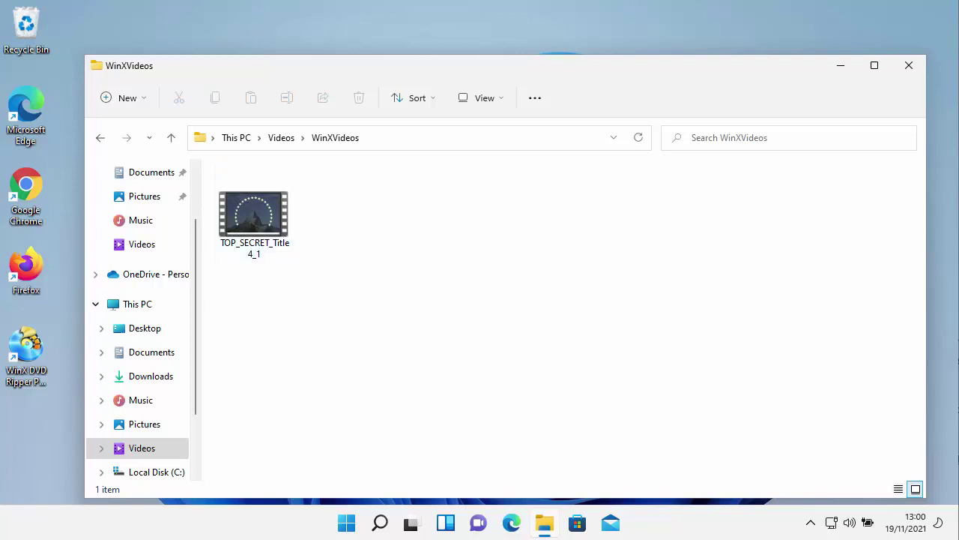
left_click(512, 523)
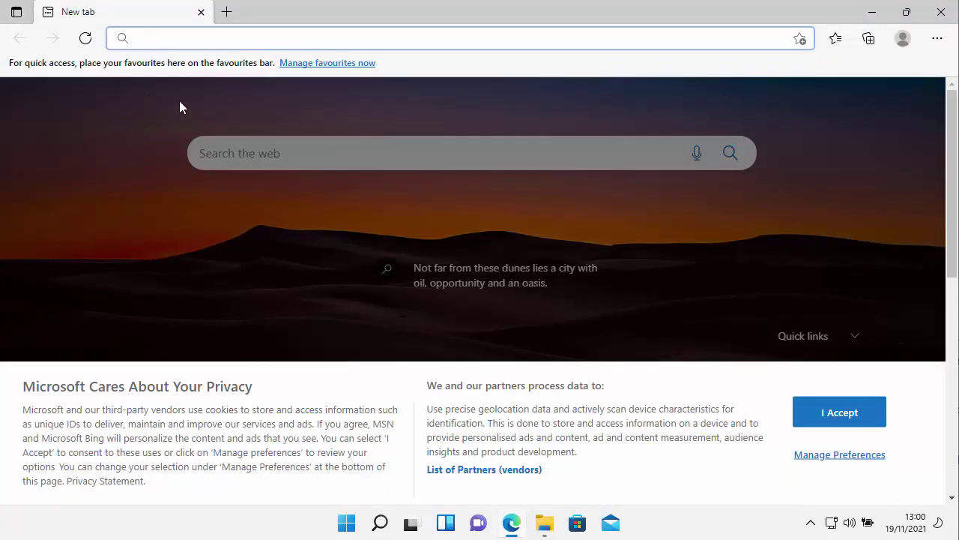
- Enter 192.168.10.32 in Edge's address bar and open the Sharing via WiFi page
left_click(157, 39)
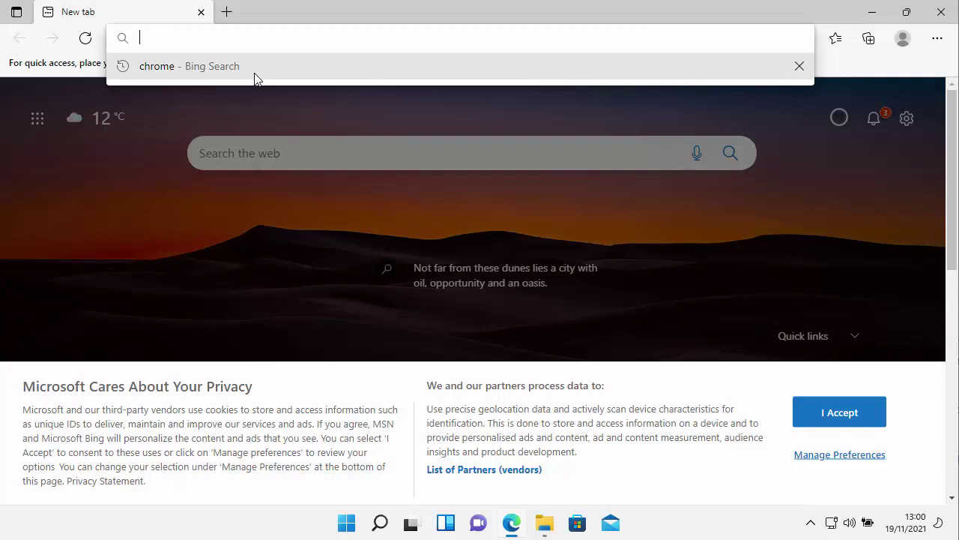
type("192.168")
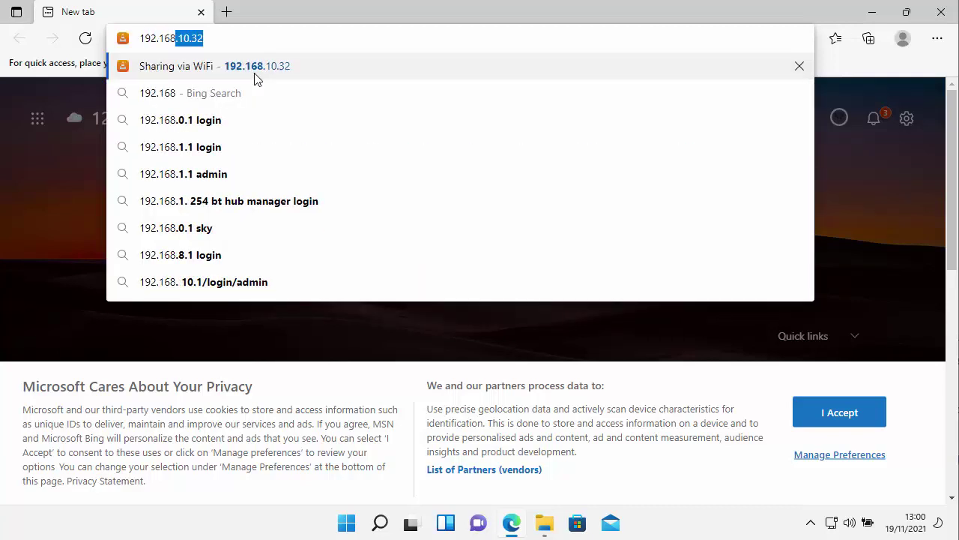
type(".10.32")
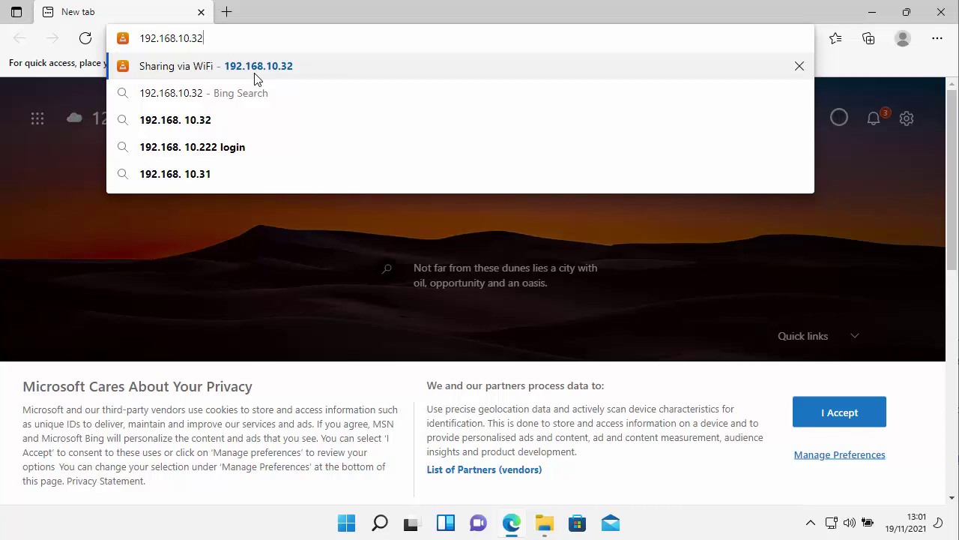
left_click(254, 66)
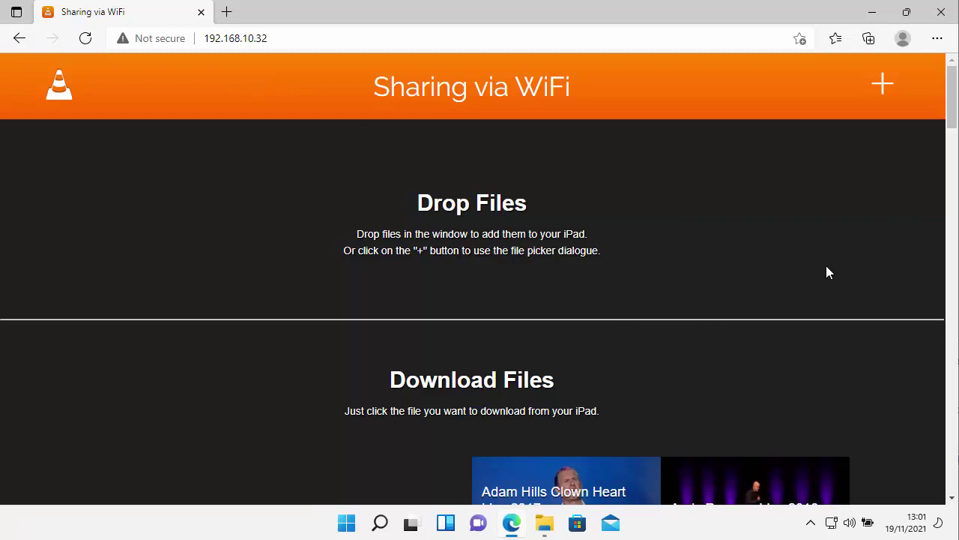
- Pick TOP_SECRET_Title4_1 from Videos > WinXVideos and send it to the iPad over WiFi
left_click(879, 85)
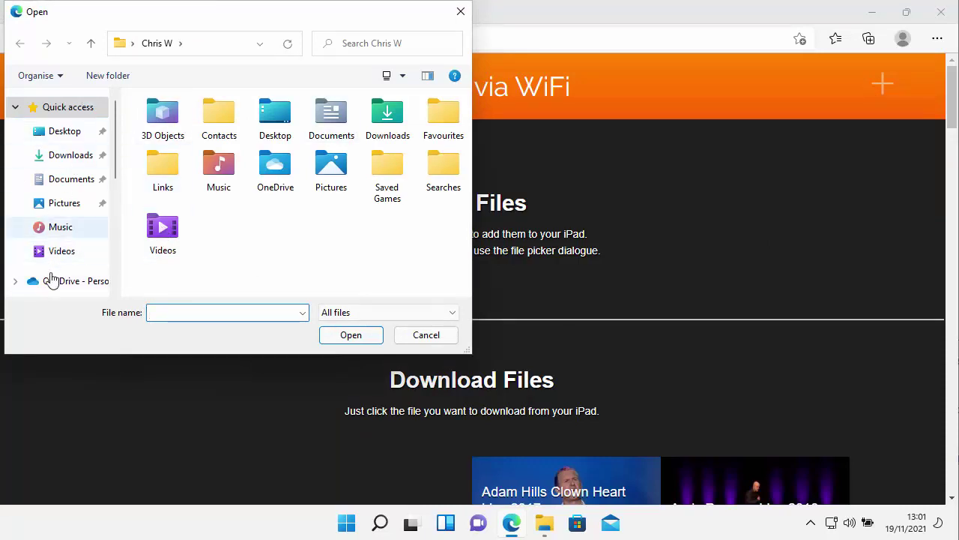
left_click(53, 251)
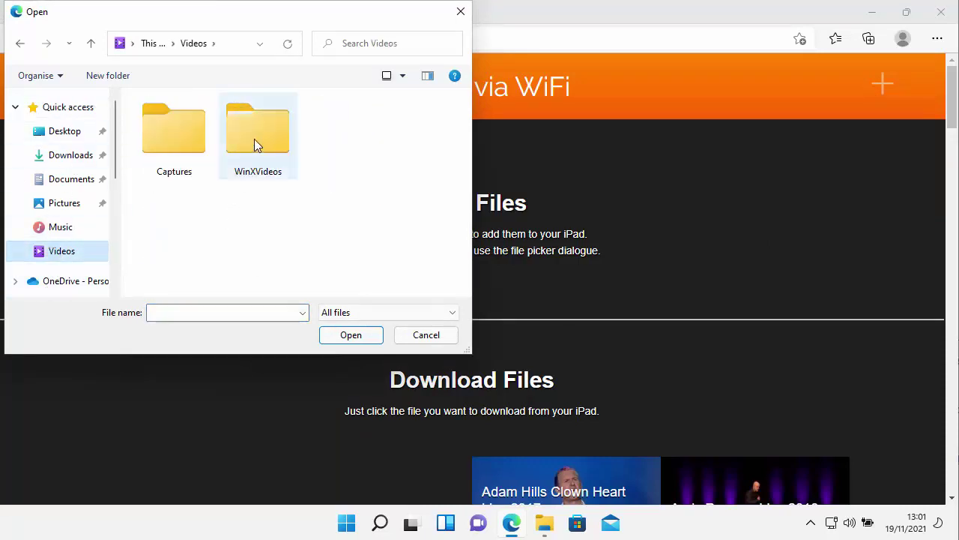
double_click(254, 144)
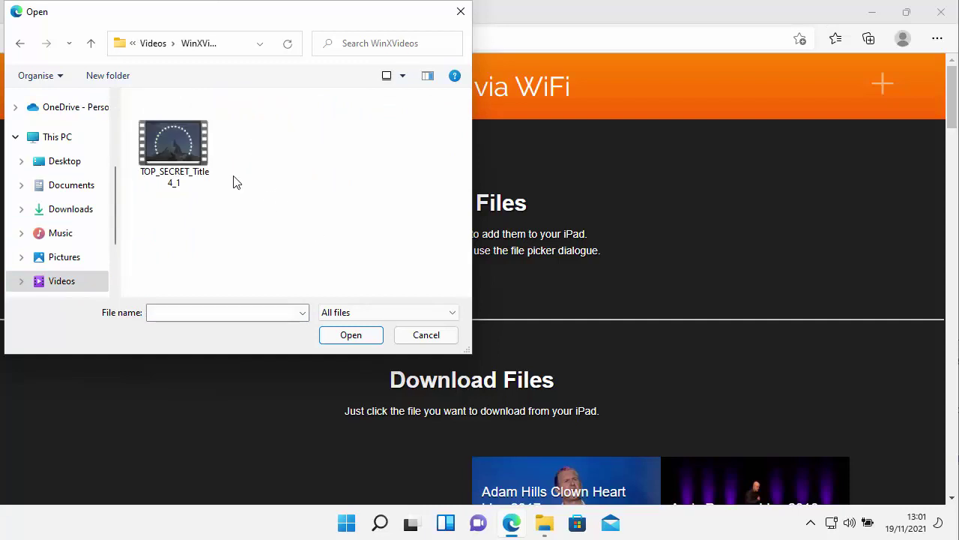
double_click(185, 143)
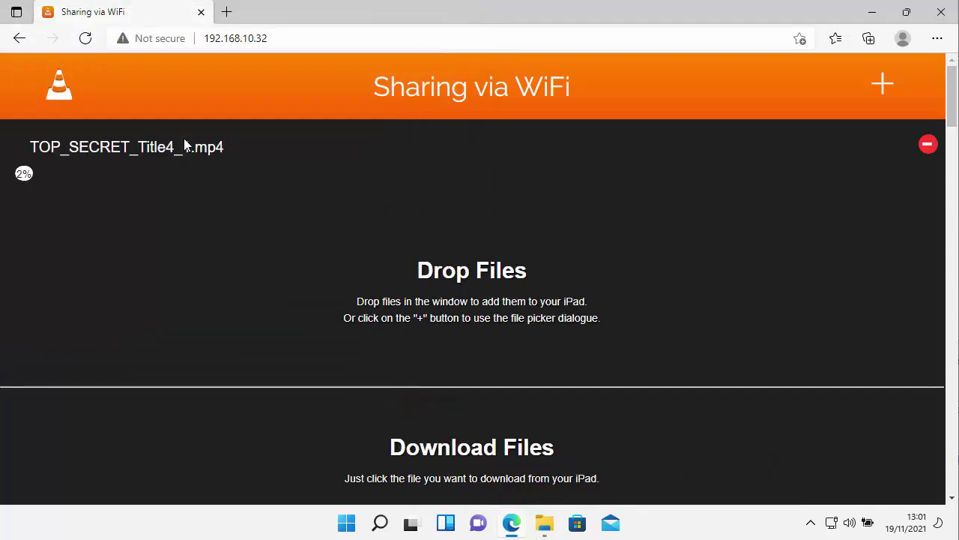